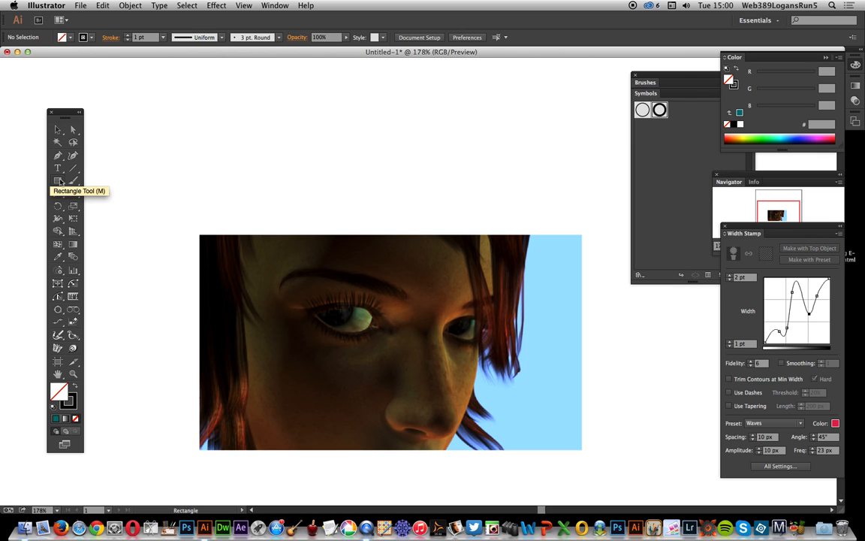
- Draw an unfilled, black-stroked circle about 12 px in diameter in the empty area beside the portrait image
{"action": "left_click_drag", "start_coordinate": [59, 180], "coordinate": [109, 208]}
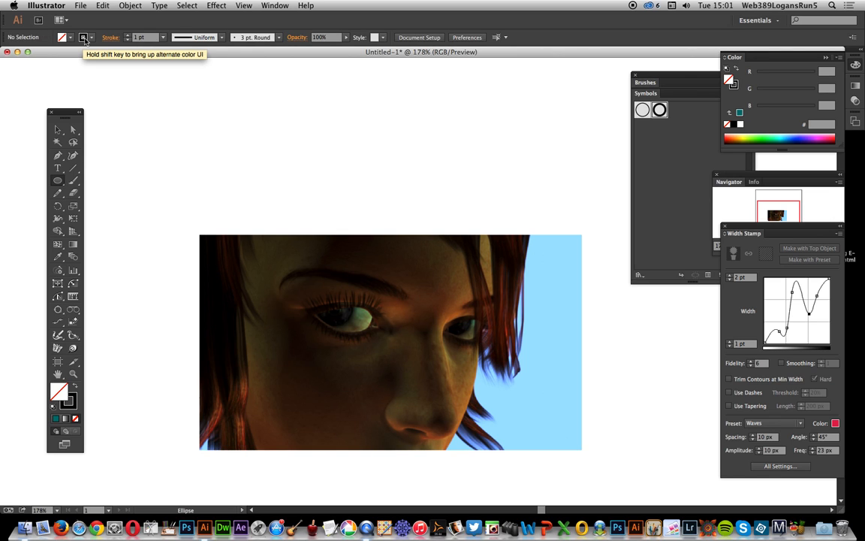
{"action": "left_click_drag", "start_coordinate": [134, 195], "coordinate": [142, 203]}
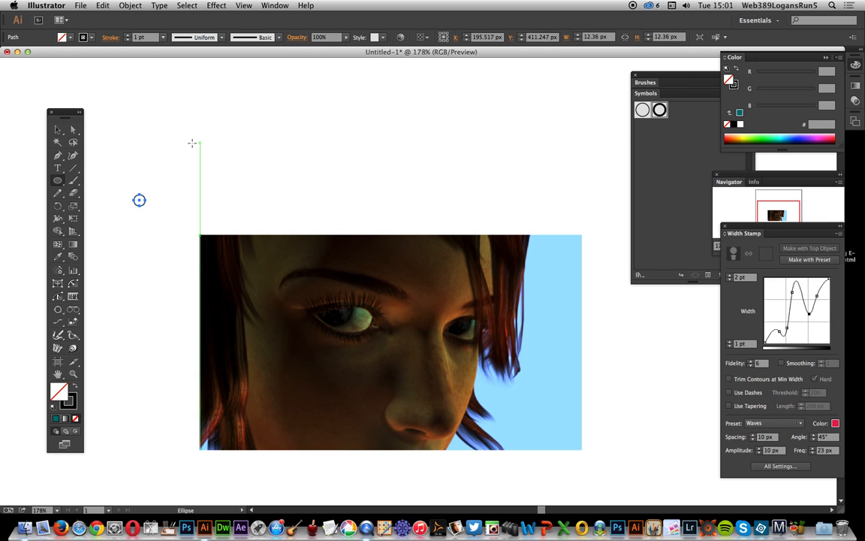
- Save the small circle as a new symbol and remove the original from the canvas
{"action": "left_click", "coordinate": [58, 130]}
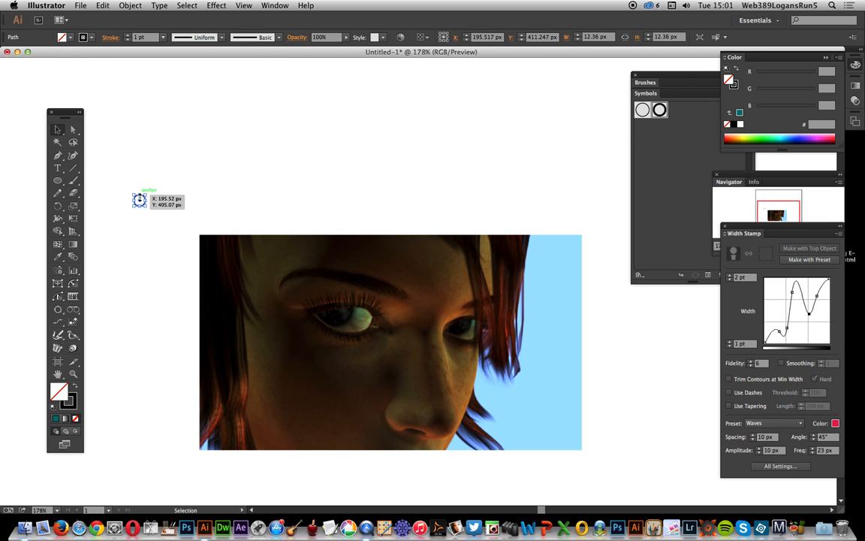
{"action": "left_click_drag", "start_coordinate": [143, 198], "coordinate": [703, 156]}
{"action": "left_click", "coordinate": [469, 321]}
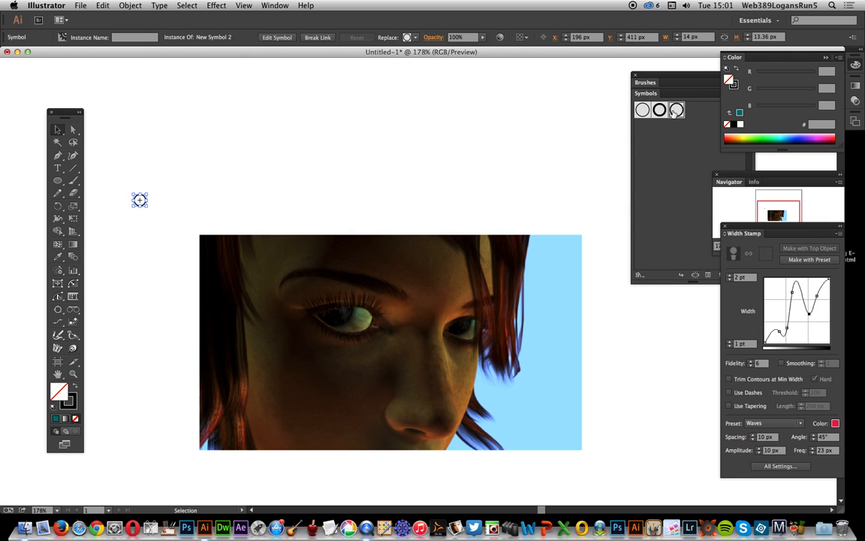
{"action": "left_click", "coordinate": [2, 122]}
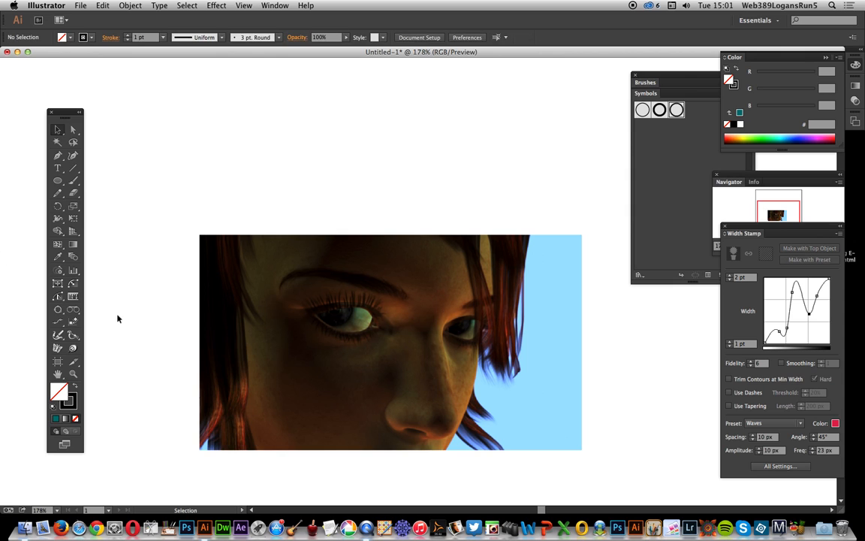
- Spray a dense cloud of the new circle symbol, about 441 × 276 px, above and partly over the portrait image
{"action": "left_click_drag", "start_coordinate": [60, 273], "coordinate": [121, 274]}
{"action": "mouse_move", "coordinate": [257, 166]}
{"action": "left_mouse_down"}
{"action": "mouse_move", "coordinate": [222, 186]}
{"action": "mouse_move", "coordinate": [271, 177]}
{"action": "mouse_move", "coordinate": [252, 193]}
{"action": "mouse_move", "coordinate": [248, 185]}
{"action": "mouse_move", "coordinate": [231, 188]}
{"action": "mouse_move", "coordinate": [273, 184]}
{"action": "mouse_move", "coordinate": [296, 169]}
{"action": "mouse_move", "coordinate": [289, 164]}
{"action": "mouse_move", "coordinate": [379, 181]}
{"action": "mouse_move", "coordinate": [344, 182]}
{"action": "mouse_move", "coordinate": [227, 148]}
{"action": "mouse_move", "coordinate": [341, 170]}
{"action": "mouse_move", "coordinate": [366, 165]}
{"action": "mouse_move", "coordinate": [222, 171]}
{"action": "mouse_move", "coordinate": [231, 164]}
{"action": "mouse_move", "coordinate": [321, 174]}
{"action": "mouse_move", "coordinate": [222, 177]}
{"action": "mouse_move", "coordinate": [342, 186]}
{"action": "mouse_move", "coordinate": [233, 180]}
{"action": "mouse_move", "coordinate": [247, 175]}
{"action": "mouse_move", "coordinate": [231, 194]}
{"action": "mouse_move", "coordinate": [247, 201]}
{"action": "mouse_move", "coordinate": [230, 199]}
{"action": "mouse_move", "coordinate": [250, 174]}
{"action": "mouse_move", "coordinate": [185, 224]}
{"action": "mouse_move", "coordinate": [216, 219]}
{"action": "mouse_move", "coordinate": [221, 205]}
{"action": "mouse_move", "coordinate": [169, 215]}
{"action": "mouse_move", "coordinate": [229, 205]}
{"action": "mouse_move", "coordinate": [186, 211]}
{"action": "mouse_move", "coordinate": [209, 218]}
{"action": "mouse_move", "coordinate": [164, 218]}
{"action": "mouse_move", "coordinate": [235, 215]}
{"action": "mouse_move", "coordinate": [155, 236]}
{"action": "mouse_move", "coordinate": [188, 240]}
{"action": "mouse_move", "coordinate": [229, 228]}
{"action": "mouse_move", "coordinate": [177, 239]}
{"action": "mouse_move", "coordinate": [233, 220]}
{"action": "mouse_move", "coordinate": [200, 223]}
{"action": "mouse_move", "coordinate": [191, 241]}
{"action": "mouse_move", "coordinate": [240, 215]}
{"action": "mouse_move", "coordinate": [191, 218]}
{"action": "mouse_move", "coordinate": [245, 210]}
{"action": "mouse_move", "coordinate": [182, 217]}
{"action": "mouse_move", "coordinate": [228, 210]}
{"action": "mouse_move", "coordinate": [189, 220]}
{"action": "mouse_move", "coordinate": [211, 226]}
{"action": "mouse_move", "coordinate": [213, 218]}
{"action": "mouse_move", "coordinate": [179, 180]}
{"action": "mouse_move", "coordinate": [209, 185]}
{"action": "mouse_move", "coordinate": [228, 168]}
{"action": "mouse_move", "coordinate": [209, 174]}
{"action": "mouse_move", "coordinate": [230, 199]}
{"action": "mouse_move", "coordinate": [223, 185]}
{"action": "mouse_move", "coordinate": [359, 245]}
{"action": "mouse_move", "coordinate": [352, 259]}
{"action": "mouse_move", "coordinate": [344, 224]}
{"action": "mouse_move", "coordinate": [308, 252]}
{"action": "mouse_move", "coordinate": [329, 195]}
{"action": "left_mouse_up"}
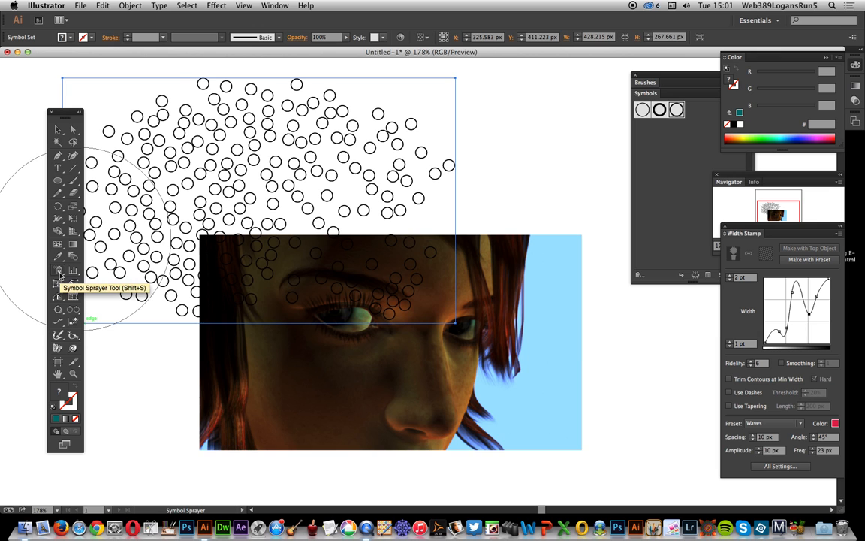
{"action": "mouse_move", "coordinate": [309, 214]}
{"action": "left_mouse_down"}
{"action": "mouse_move", "coordinate": [316, 174]}
{"action": "mouse_move", "coordinate": [318, 227]}
{"action": "mouse_move", "coordinate": [372, 193]}
{"action": "mouse_move", "coordinate": [377, 201]}
{"action": "mouse_move", "coordinate": [363, 214]}
{"action": "mouse_move", "coordinate": [375, 216]}
{"action": "mouse_move", "coordinate": [376, 227]}
{"action": "left_mouse_up"}
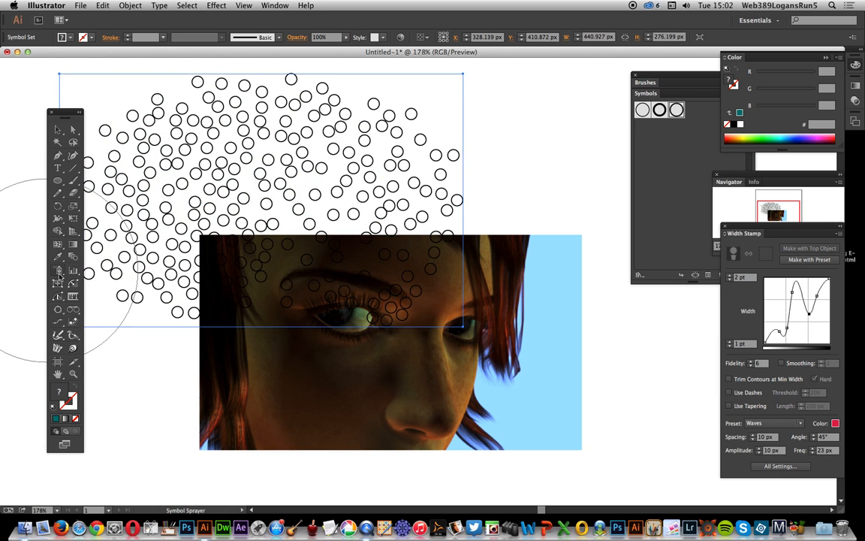
- Enlarge the circles around the cloud's centre-left area and slightly in its right part with the Symbol Sizer
{"action": "left_click_drag", "start_coordinate": [59, 271], "coordinate": [119, 311]}
{"action": "mouse_move", "coordinate": [225, 197]}
{"action": "left_mouse_down"}
{"action": "mouse_move", "coordinate": [270, 213]}
{"action": "mouse_move", "coordinate": [280, 204]}
{"action": "mouse_move", "coordinate": [235, 209]}
{"action": "mouse_move", "coordinate": [267, 198]}
{"action": "mouse_move", "coordinate": [235, 213]}
{"action": "left_mouse_up"}
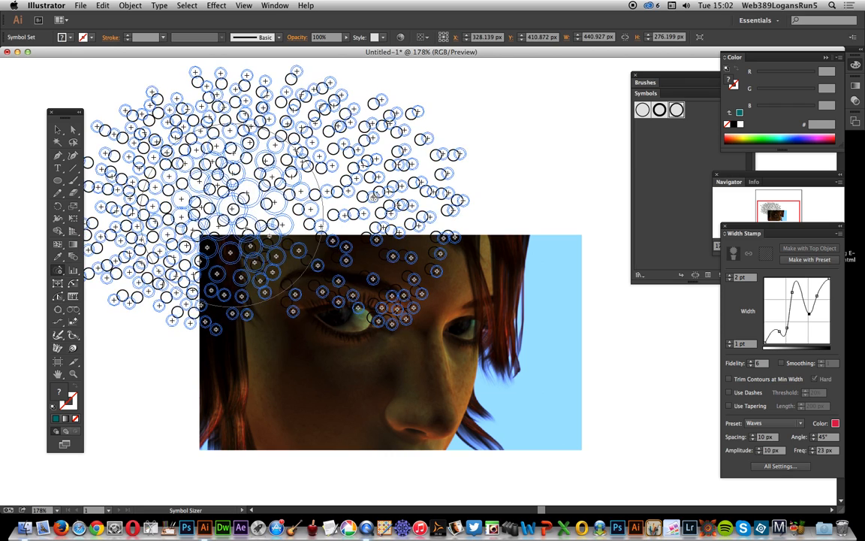
{"action": "mouse_move", "coordinate": [372, 205]}
{"action": "left_mouse_down"}
{"action": "mouse_move", "coordinate": [379, 169]}
{"action": "mouse_move", "coordinate": [360, 174]}
{"action": "left_mouse_up"}
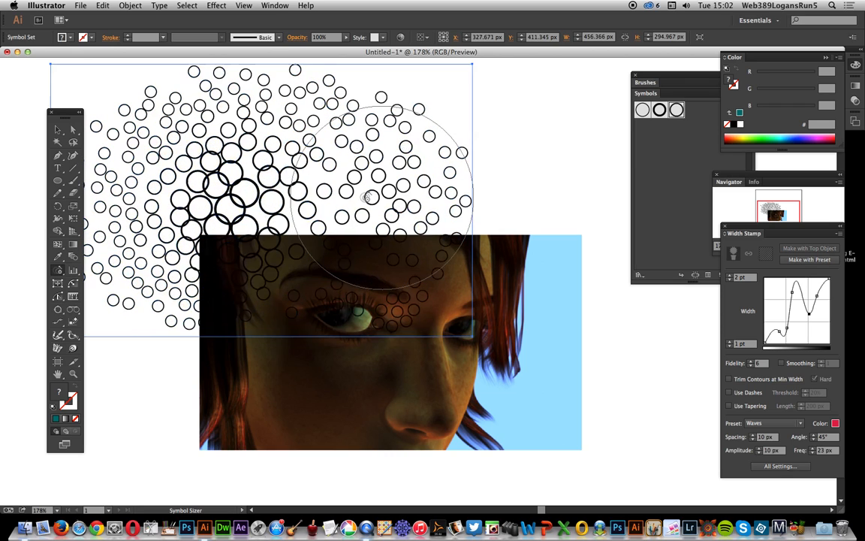
- Move the symbol set over the portrait image and apply a Width Stamp to both, using the top object
{"action": "left_click", "coordinate": [58, 129]}
{"action": "left_click_drag", "start_coordinate": [223, 167], "coordinate": [338, 303]}
{"action": "left_click_drag", "start_coordinate": [154, 168], "coordinate": [540, 406]}
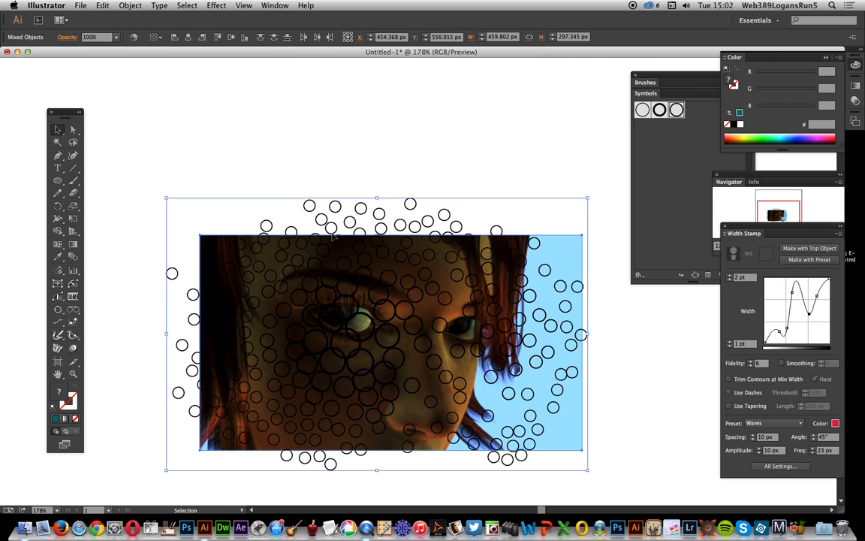
{"action": "left_click", "coordinate": [814, 249]}
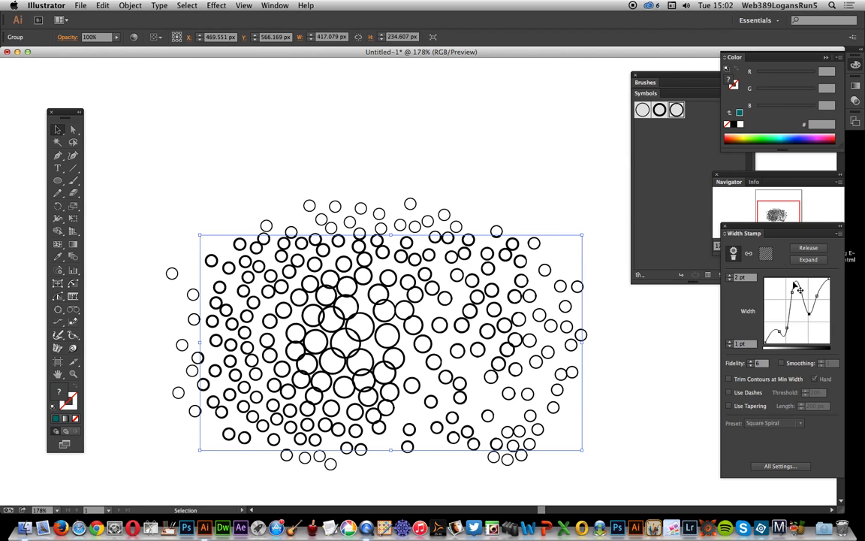
- Set the Width Stamp's maximum width to 12 pt
{"action": "left_click", "coordinate": [750, 278]}
{"action": "type", "text": "12"}
{"action": "key", "text": "Tab"}
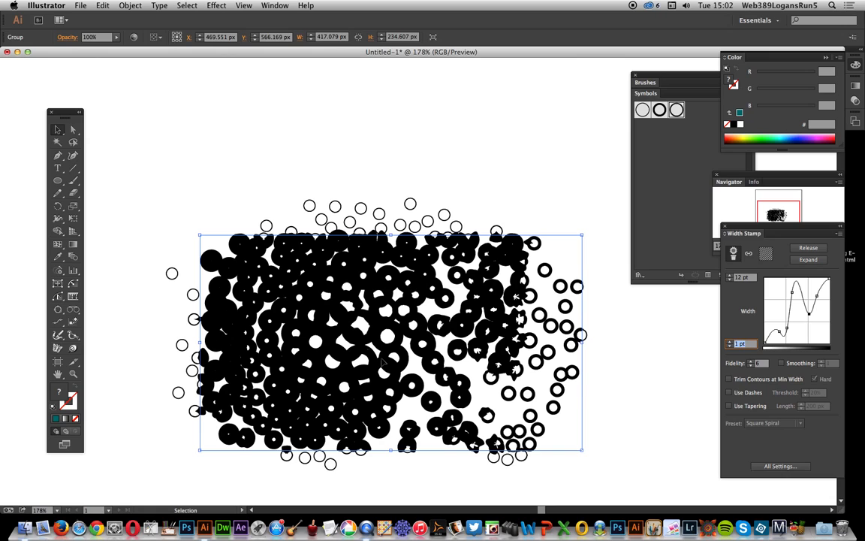
- Set the Width Stamp's maximum width to 10 pt and reshape its curve by lowering the middle peak and the upper right point
{"action": "key", "text": "shift+Tab"}
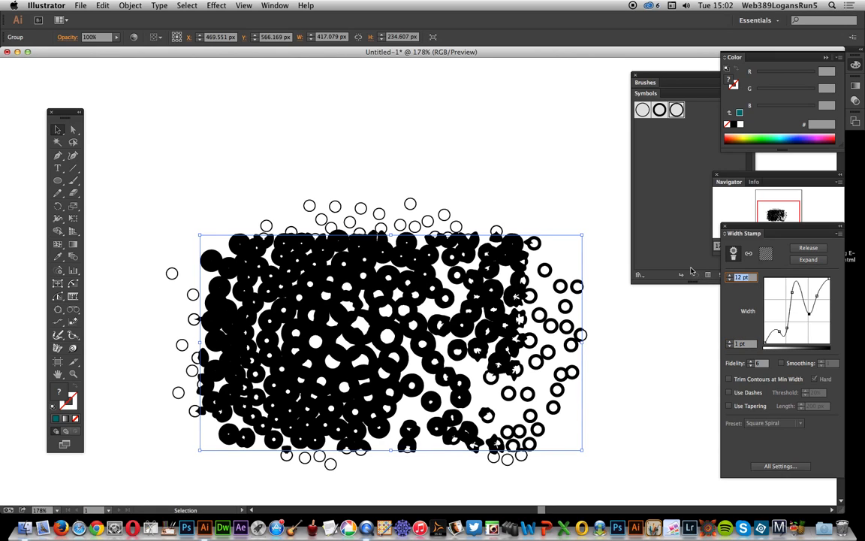
{"action": "type", "text": "10"}
{"action": "key", "text": "Tab"}
{"action": "left_click_drag", "start_coordinate": [798, 286], "coordinate": [805, 330]}
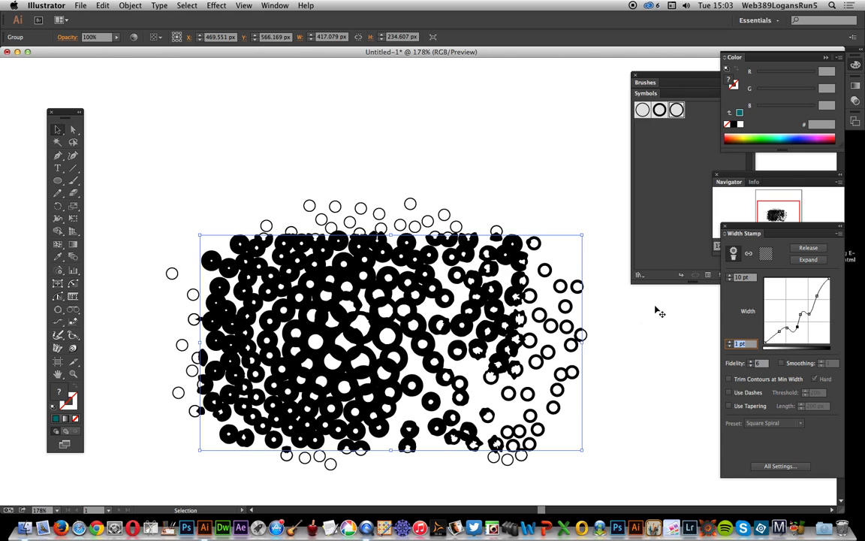
{"action": "left_click_drag", "start_coordinate": [822, 302], "coordinate": [822, 324]}
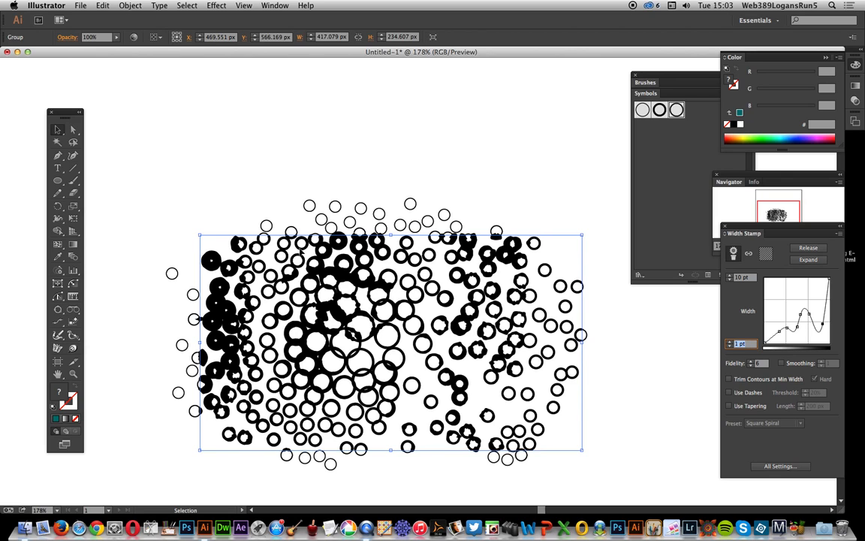
- Release the Width Stamp and place a duplicate of the circle symbol set slightly up and left of the original
{"action": "left_click", "coordinate": [808, 258]}
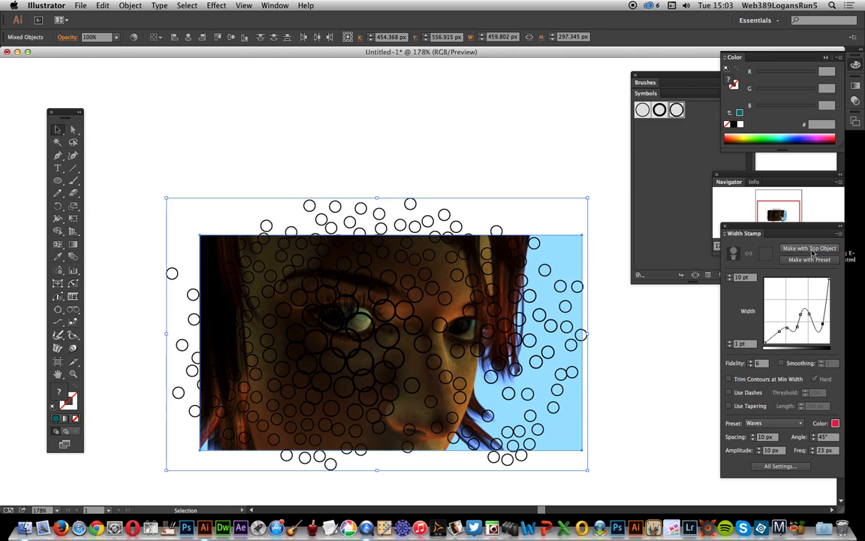
{"action": "left_click", "coordinate": [351, 184]}
{"action": "left_click", "coordinate": [367, 215]}
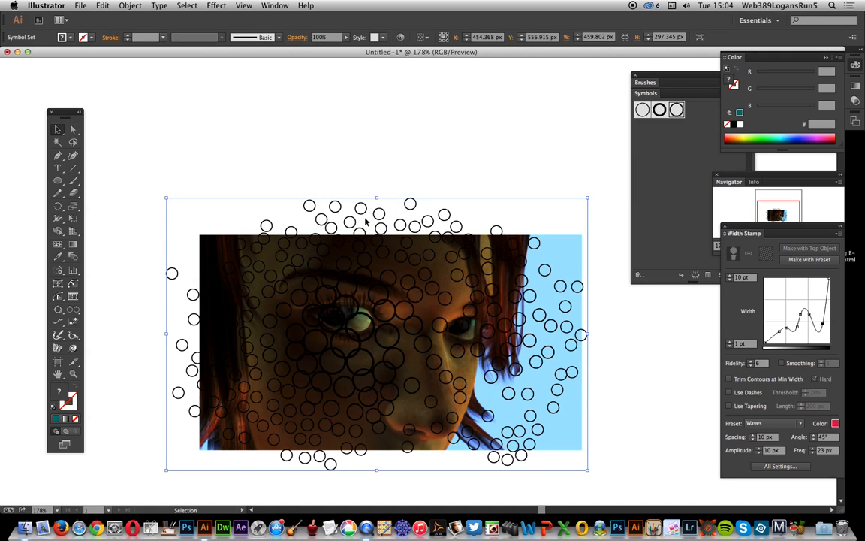
{"action": "left_click", "coordinate": [359, 204]}
{"action": "left_click_drag", "start_coordinate": [359, 205], "coordinate": [339, 188]}
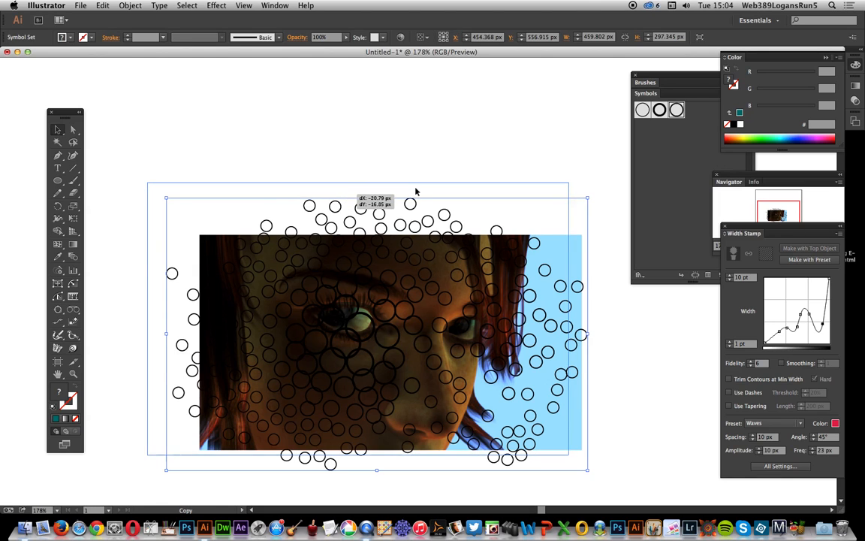
- Shrink and rotate the duplicate symbol set to about 345 × 335 px so it covers the portrait's left part
{"action": "left_click", "coordinate": [568, 183]}
{"action": "left_click_drag", "start_coordinate": [569, 183], "coordinate": [431, 364]}
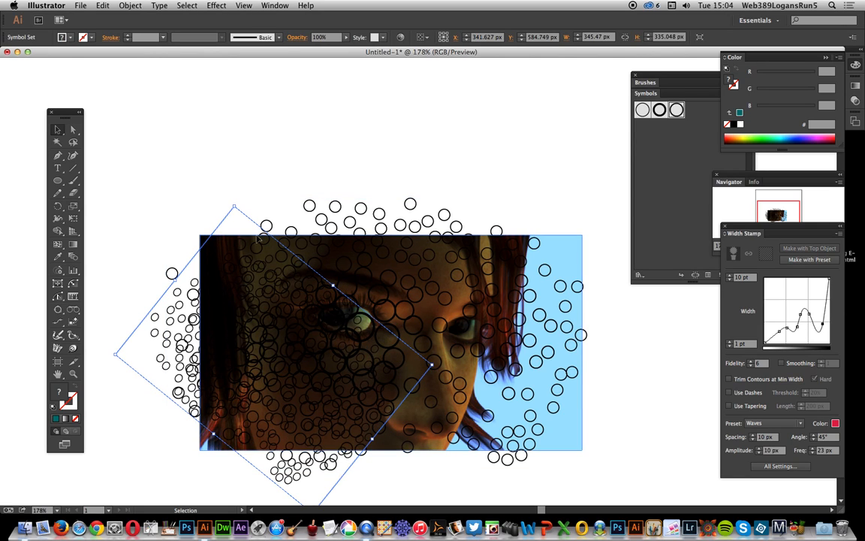
- Group the two circle symbol sets and apply a Width Stamp to the group and the portrait image, using the top object
{"action": "left_click", "coordinate": [339, 218], "text": "shift"}
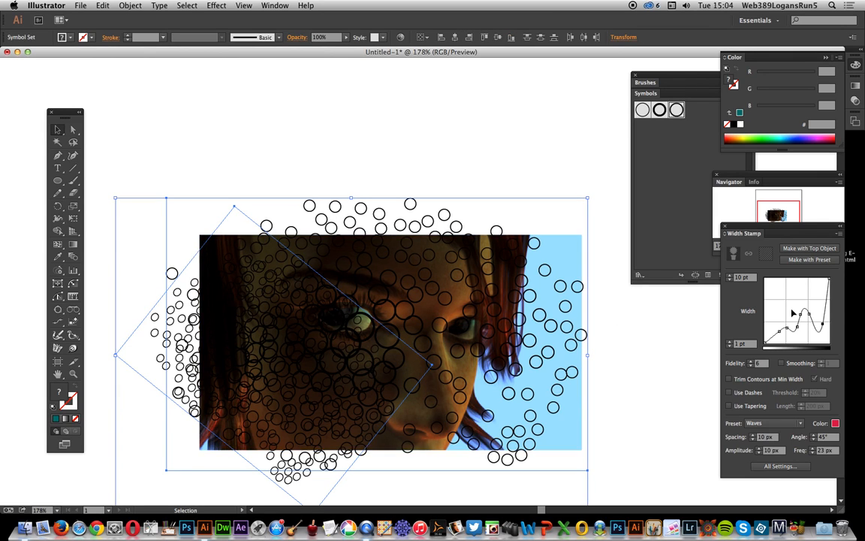
{"action": "left_click", "coordinate": [130, 6]}
{"action": "left_click", "coordinate": [123, 43]}
{"action": "left_click_drag", "start_coordinate": [217, 151], "coordinate": [383, 317]}
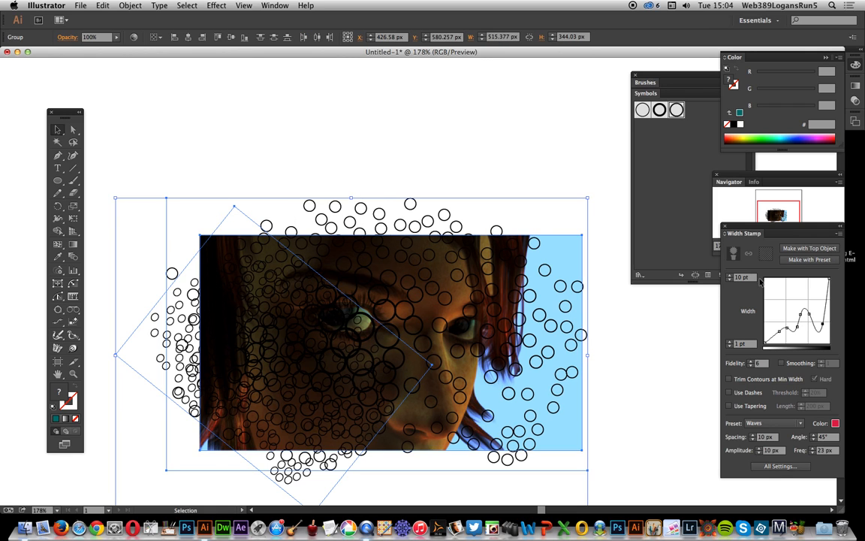
{"action": "left_click", "coordinate": [818, 251]}
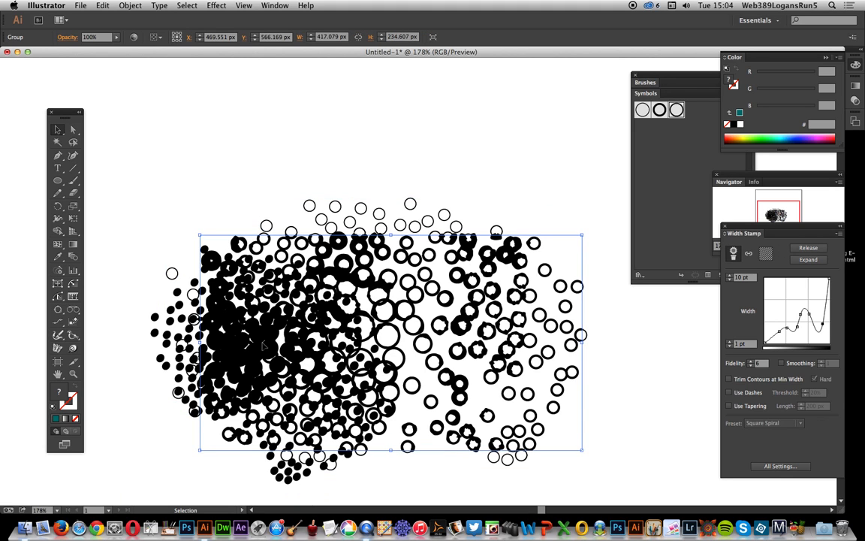